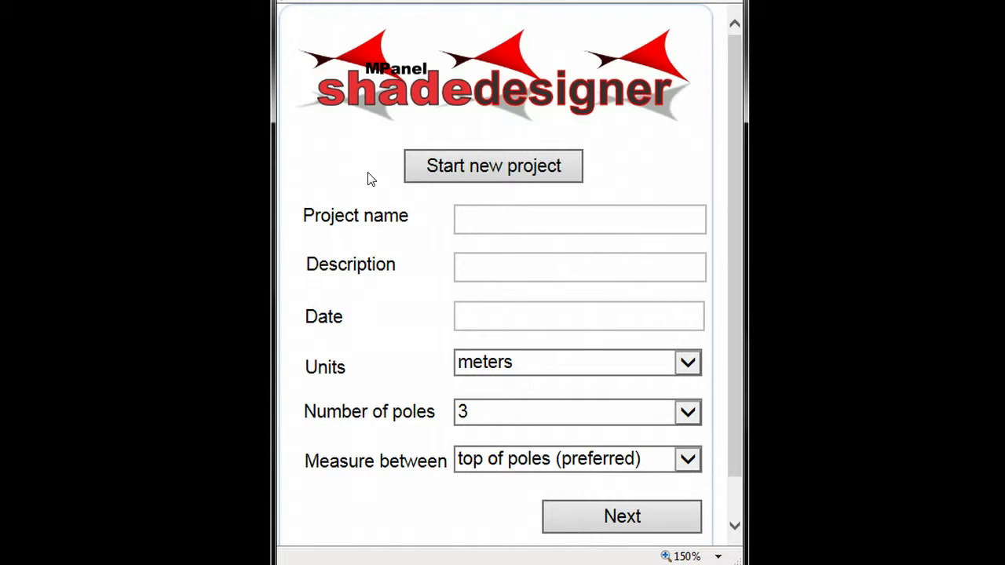
- Enter project name Example Project, description 'swimming pool shade' and date 01/16/2014
{"action": "left_click", "coordinate": [467, 221]}
{"action": "type", "text": "P"}
{"action": "type", "text": "xample Project"}
{"action": "key", "text": "Tab"}
{"action": "type", "text": "swimming pool shade"}
{"action": "key", "text": "Tab"}
{"action": "type", "text": "01"}
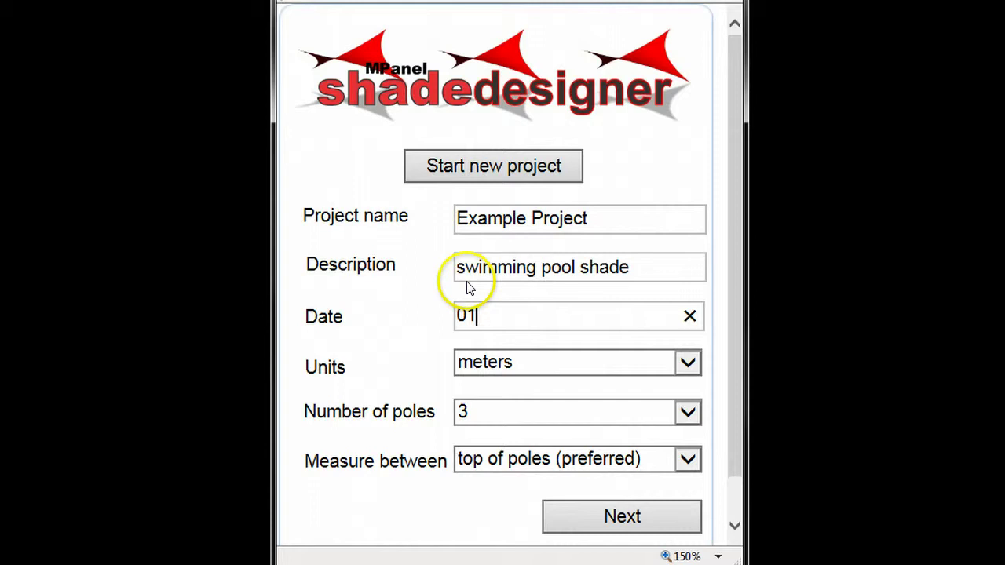
{"action": "type", "text": "/16/2014"}
- Choose feet, inches and fractions units and 4 poles measured between tops, then continue to Measurements
{"action": "left_click", "coordinate": [688, 362]}
{"action": "left_click", "coordinate": [545, 467]}
{"action": "left_click", "coordinate": [684, 419]}
{"action": "left_click", "coordinate": [638, 436]}
{"action": "left_click", "coordinate": [688, 462]}
{"action": "left_click", "coordinate": [672, 460]}
{"action": "left_click", "coordinate": [637, 516]}
- Enter side A-B as 16 ft 8 in and B-C as 14 ft 2 in
{"action": "left_click", "coordinate": [456, 283]}
{"action": "type", "text": "16"}
{"action": "left_click", "coordinate": [552, 284]}
{"action": "left_click", "coordinate": [504, 475]}
{"action": "left_click", "coordinate": [413, 319]}
{"action": "type", "text": "14"}
{"action": "left_click", "coordinate": [559, 332]}
{"action": "left_click", "coordinate": [525, 371]}
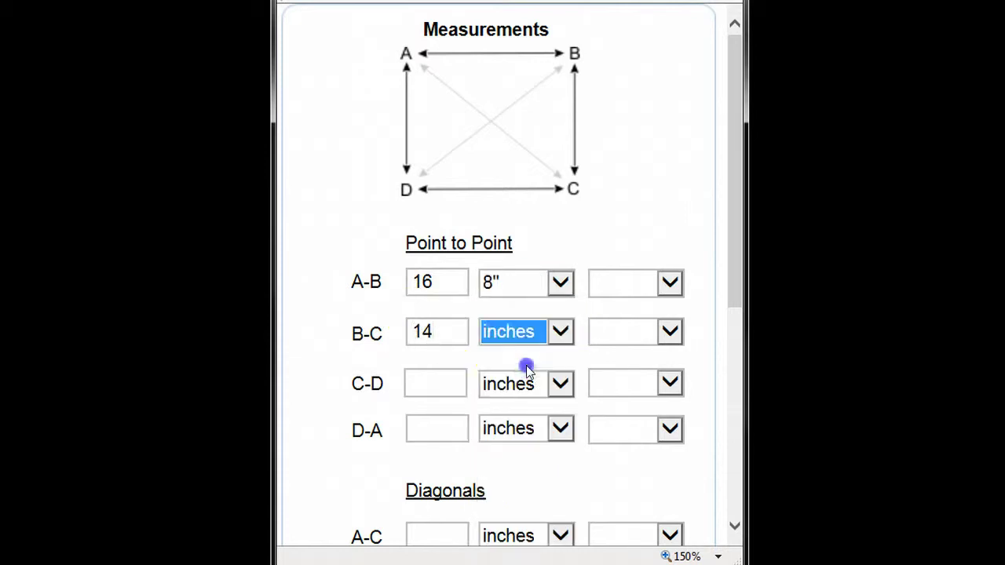
- Enter side C-D as 16 ft 8 in and D-A as 14 ft 2 in
{"action": "left_click", "coordinate": [429, 383]}
{"action": "type", "text": "16"}
{"action": "left_click", "coordinate": [559, 384]}
{"action": "left_click", "coordinate": [510, 483]}
{"action": "left_click", "coordinate": [442, 427]}
{"action": "type", "text": "14"}
{"action": "left_click", "coordinate": [560, 428]}
{"action": "left_click", "coordinate": [527, 364]}
- Enter the A-C diagonal as 20 ft 0 1/8 in
{"action": "left_click", "coordinate": [661, 482]}
{"action": "scroll", "coordinate": [663, 487], "scroll_direction": "down", "scroll_amount": 3}
{"action": "scroll", "coordinate": [663, 490], "scroll_direction": "down", "scroll_amount": 4}
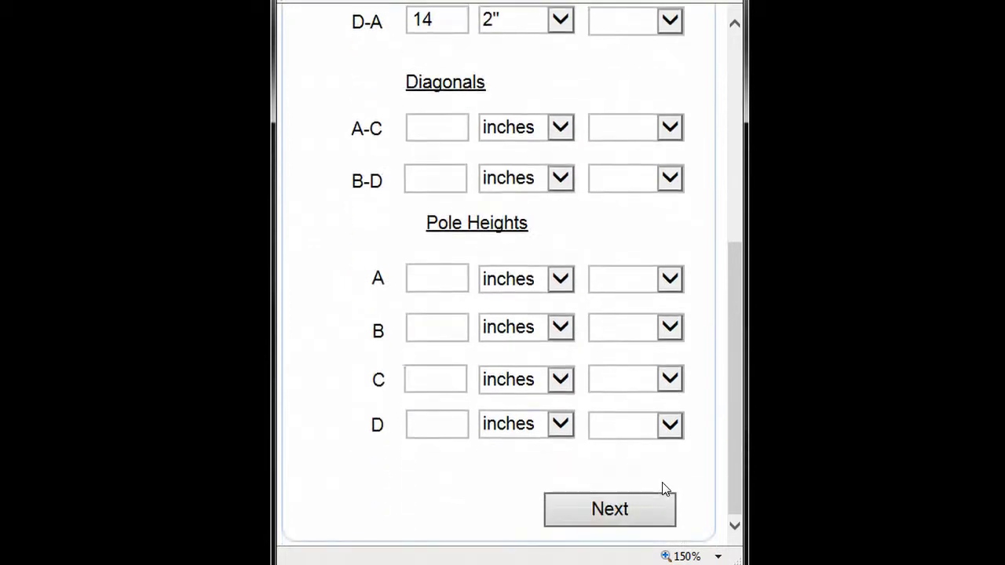
{"action": "left_click", "coordinate": [501, 233]}
{"action": "left_click", "coordinate": [419, 130]}
{"action": "type", "text": "20"}
{"action": "left_click", "coordinate": [548, 128]}
{"action": "left_click", "coordinate": [532, 145]}
{"action": "left_click", "coordinate": [634, 142]}
{"action": "left_click", "coordinate": [668, 127]}
{"action": "left_click", "coordinate": [608, 169]}
- Enter the B-D diagonal as 20 ft 0 1/8 in
{"action": "left_click", "coordinate": [413, 179]}
{"action": "type", "text": "20"}
{"action": "left_click", "coordinate": [556, 180]}
{"action": "left_click", "coordinate": [538, 199]}
{"action": "left_click", "coordinate": [669, 179]}
{"action": "left_click", "coordinate": [637, 217]}
- Set pole A height to 9 ft 3 in and pole B to 15 ft 4 7/8 in
{"action": "left_click", "coordinate": [438, 279]}
{"action": "type", "text": "9"}
{"action": "left_click", "coordinate": [553, 279]}
{"action": "left_click", "coordinate": [495, 361]}
{"action": "left_click", "coordinate": [440, 331]}
{"action": "type", "text": "15"}
{"action": "left_click", "coordinate": [559, 328]}
{"action": "left_click", "coordinate": [502, 408]}
{"action": "left_click", "coordinate": [667, 328]}
{"action": "left_click", "coordinate": [615, 530]}
- Set pole C inches to 3 in and pole D to 15 ft 4 7/8 in, then continue
{"action": "left_click", "coordinate": [433, 387]}
{"action": "left_click", "coordinate": [560, 378]}
{"action": "left_click", "coordinate": [546, 377]}
{"action": "left_click", "coordinate": [415, 421]}
{"action": "type", "text": "15"}
{"action": "left_click", "coordinate": [560, 424]}
{"action": "left_click", "coordinate": [527, 401]}
{"action": "left_click", "coordinate": [670, 425]}
{"action": "left_click", "coordinate": [616, 521]}
{"action": "left_click", "coordinate": [611, 522]}
- On the results page, run Check site measurements, which reports a 0.6% measurement error
{"action": "left_click", "coordinate": [608, 518]}
{"action": "left_click", "coordinate": [417, 177]}
{"action": "left_click", "coordinate": [420, 211]}
- Enter the recipient's e-mail address and send the project data
{"action": "left_click", "coordinate": [513, 386]}
{"action": "left_click", "coordinate": [456, 330]}
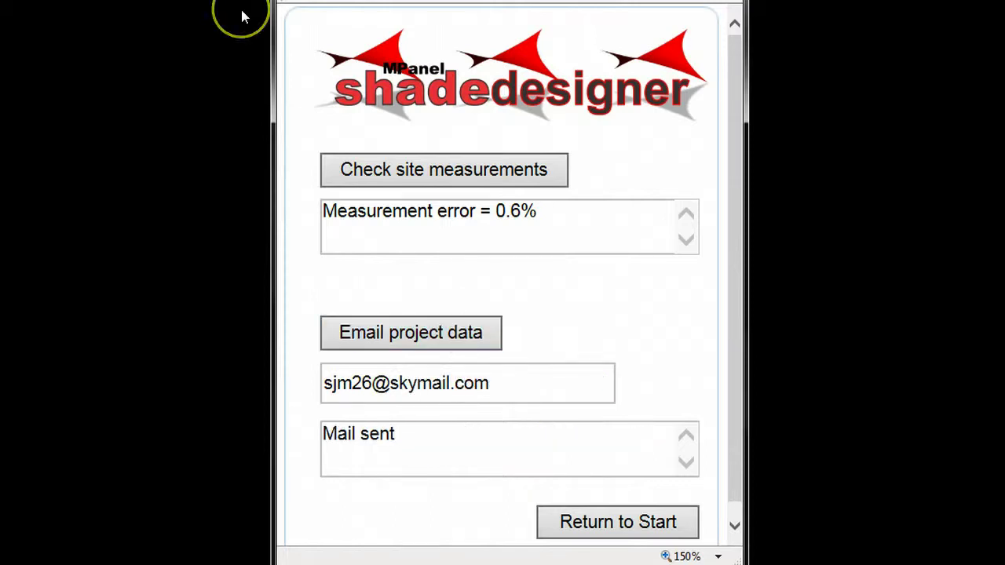